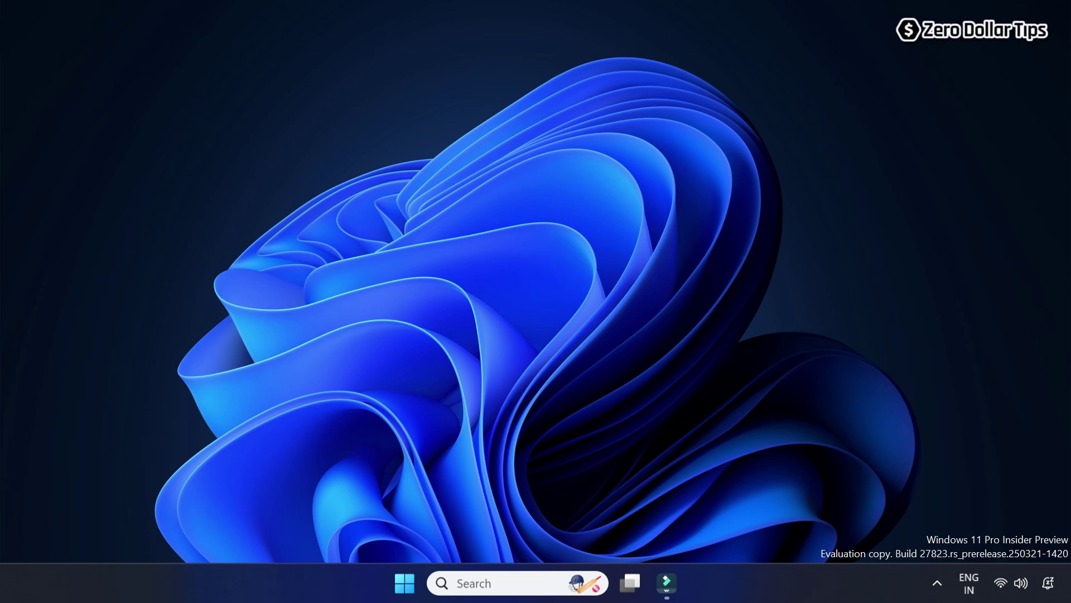
# Open Settings from the Start button's quick-links menu and scroll Personalisation down to Start.
pyautogui.press('super')
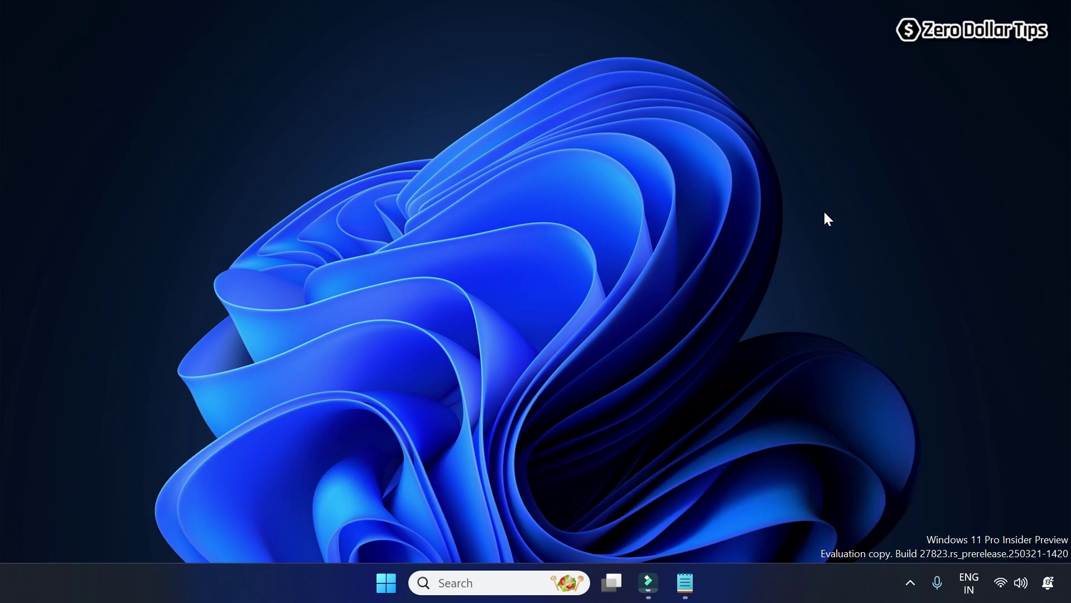
pyautogui.rightClick(387, 581)
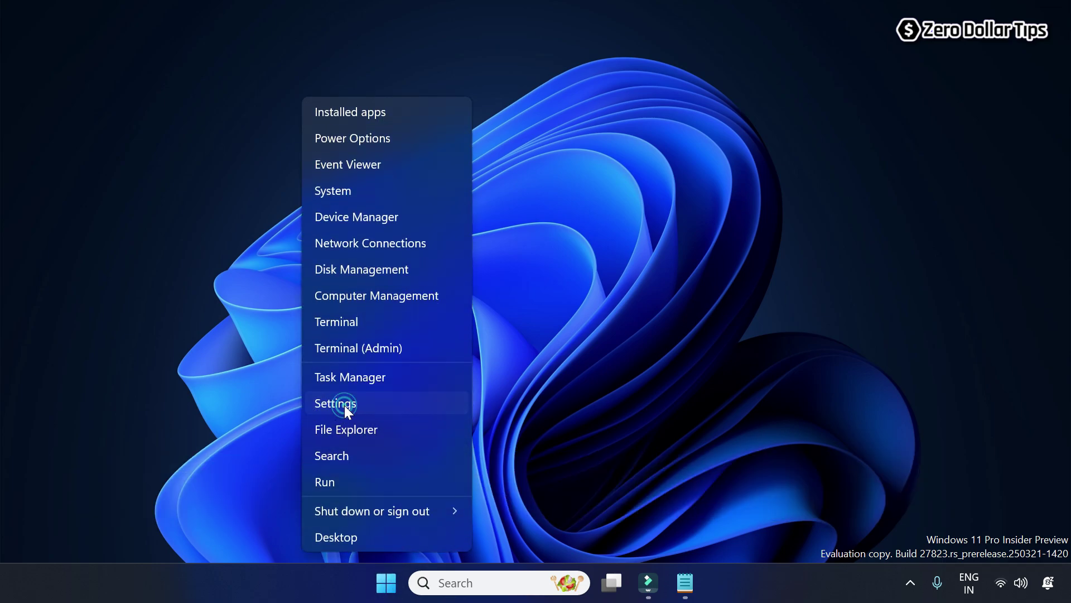
pyautogui.click(343, 405)
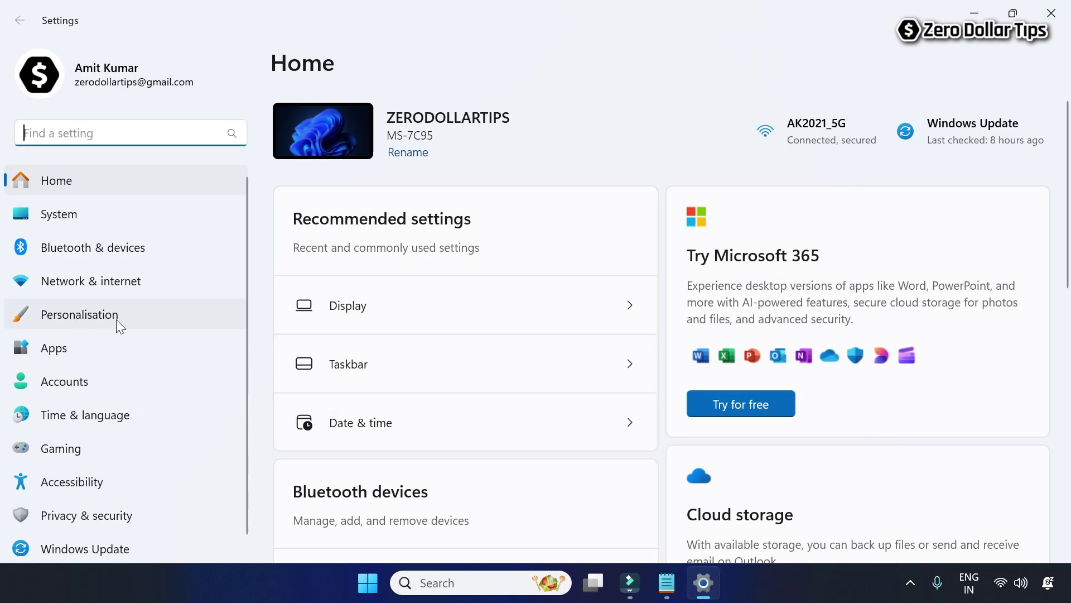
pyautogui.click(86, 316)
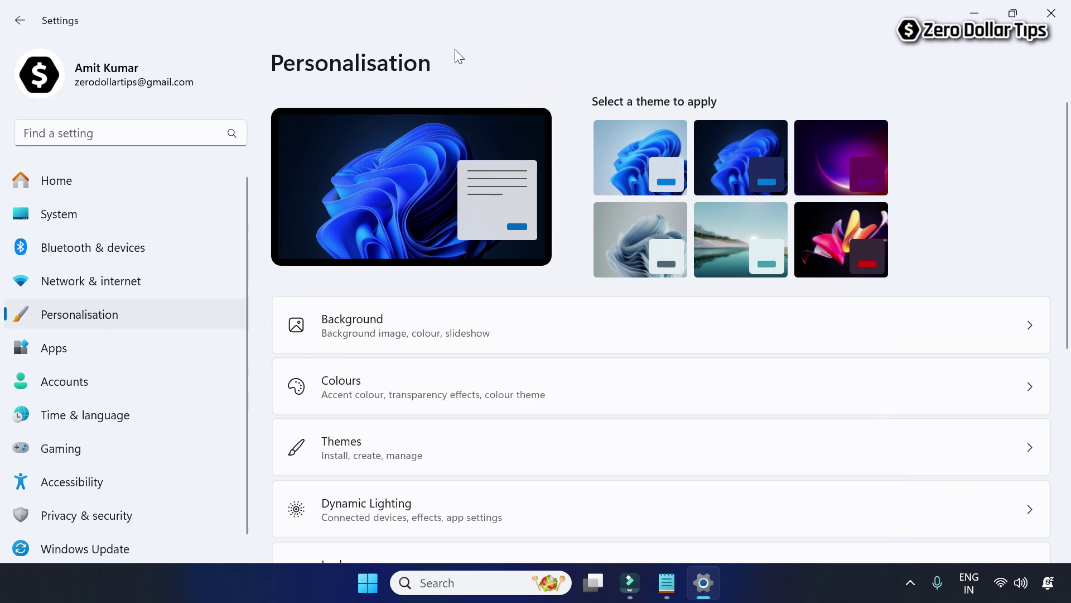
pyautogui.moveTo(1064, 182); pyautogui.dragTo(1031, 409)
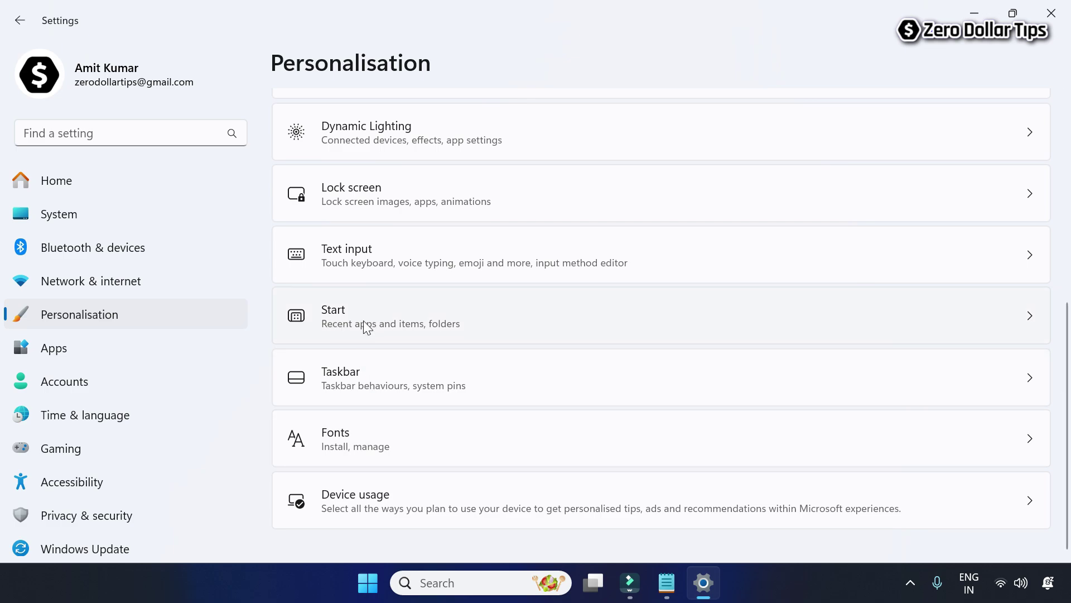
# In Start settings, switch off 'Show recommendations for tips, shortcuts, new apps' and 'Show account-related notifications'.
pyautogui.click(343, 314)
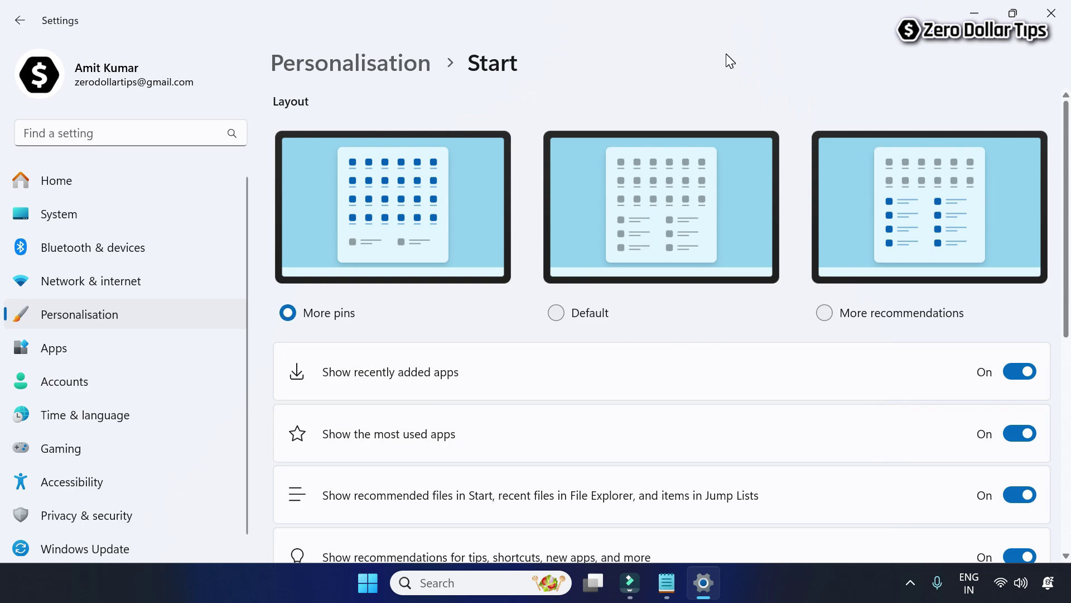
pyautogui.scroll(-5, 1049, 253)
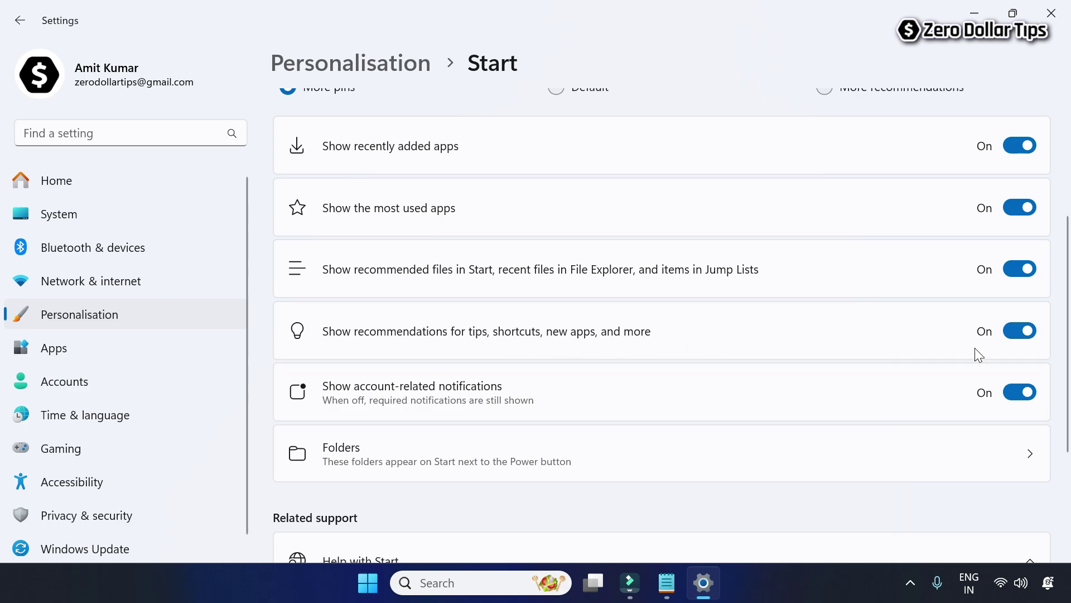
pyautogui.click(1017, 332)
pyautogui.click(1016, 393)
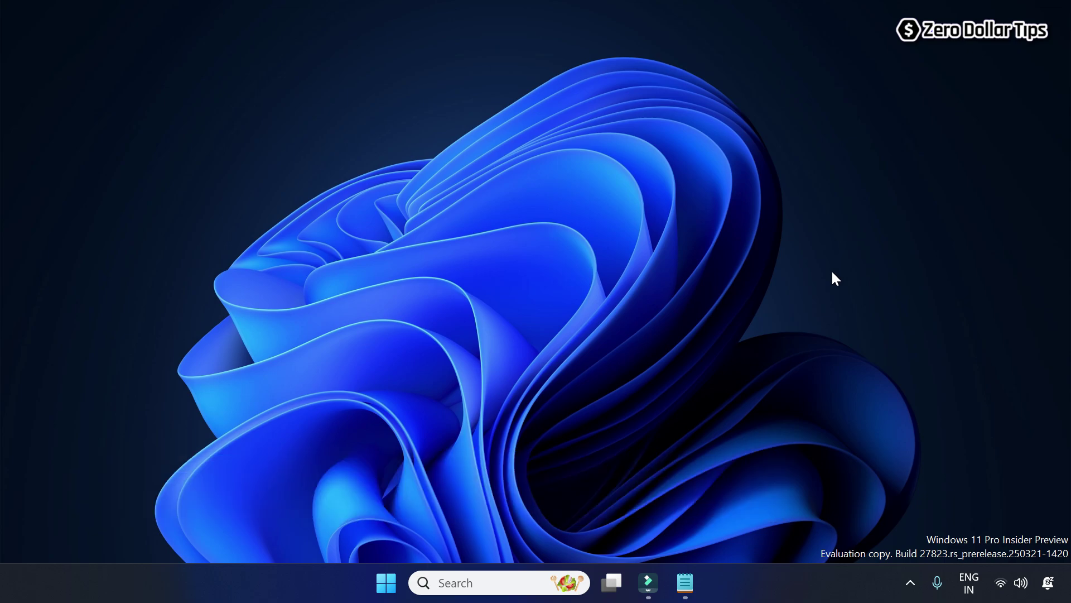
# Search Windows for 'regedit' and launch Registry Editor from the results.
pyautogui.click(449, 582)
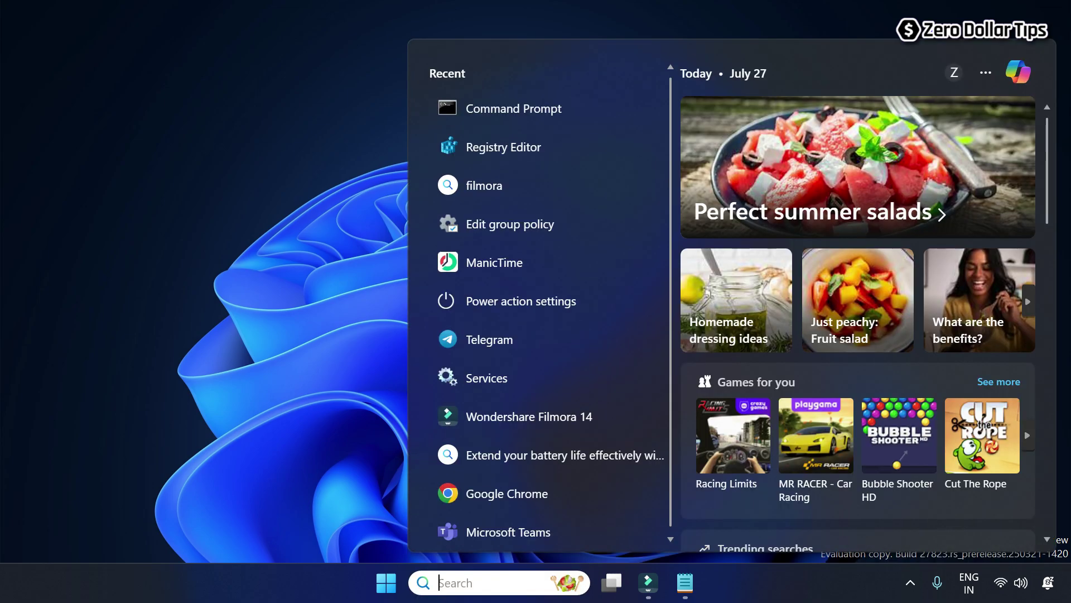
pyautogui.write('regedit')
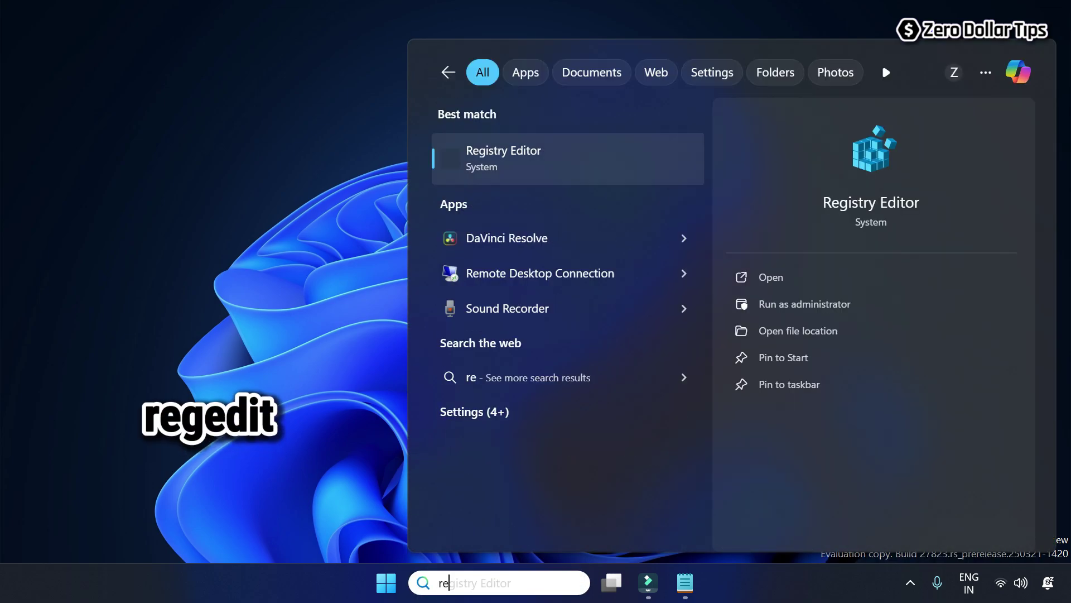
pyautogui.press('Left')
pyautogui.press('Left')
pyautogui.press('Left')
pyautogui.press('BackSpace')
pyautogui.press('End')
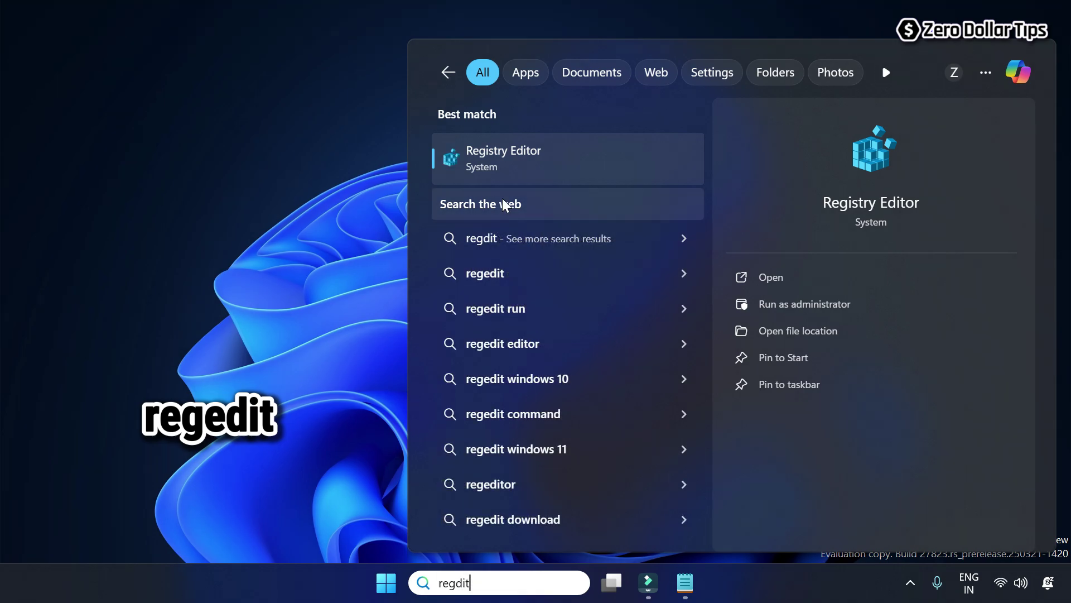
pyautogui.click(511, 167)
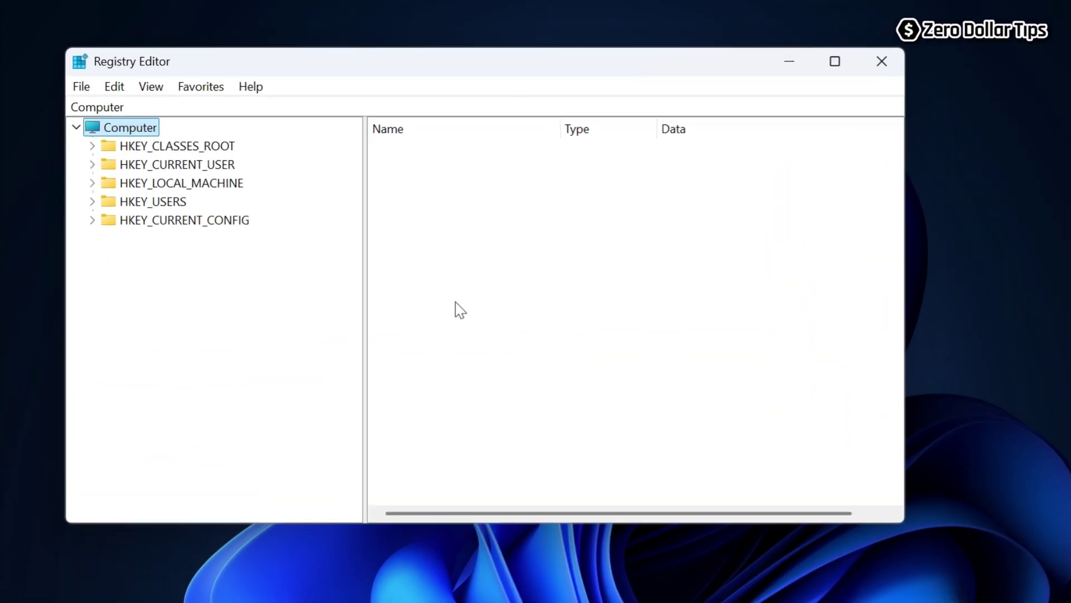
# Clear Registry Editor's address bar and copy the Winlogon registry path from the note.
pyautogui.click(148, 104)
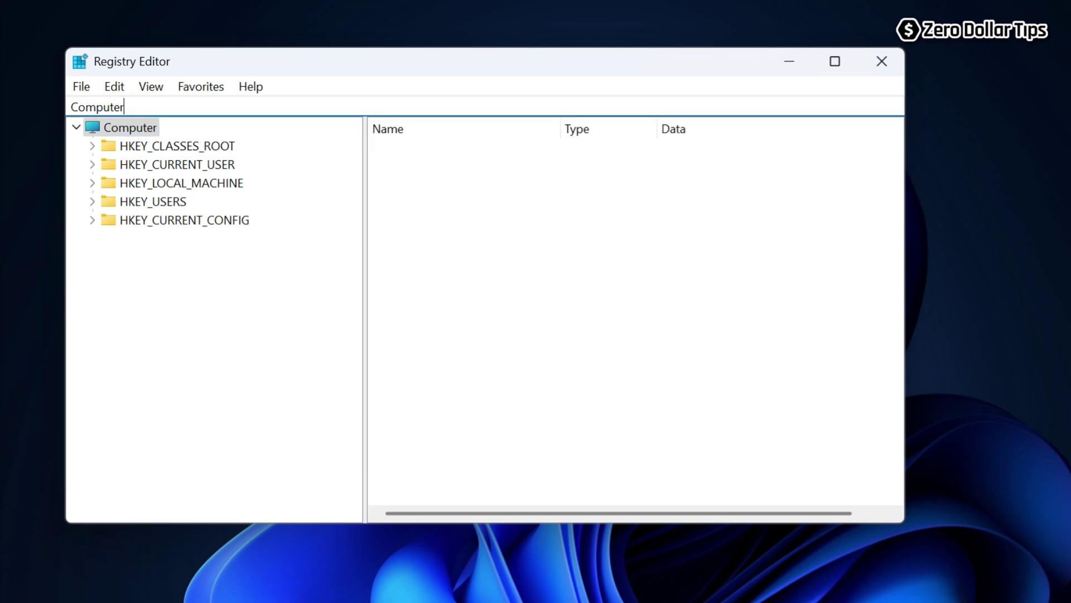
pyautogui.moveTo(148, 104); pyautogui.dragTo(56, 103)
pyautogui.press('BackSpace')
pyautogui.click(549, 537)
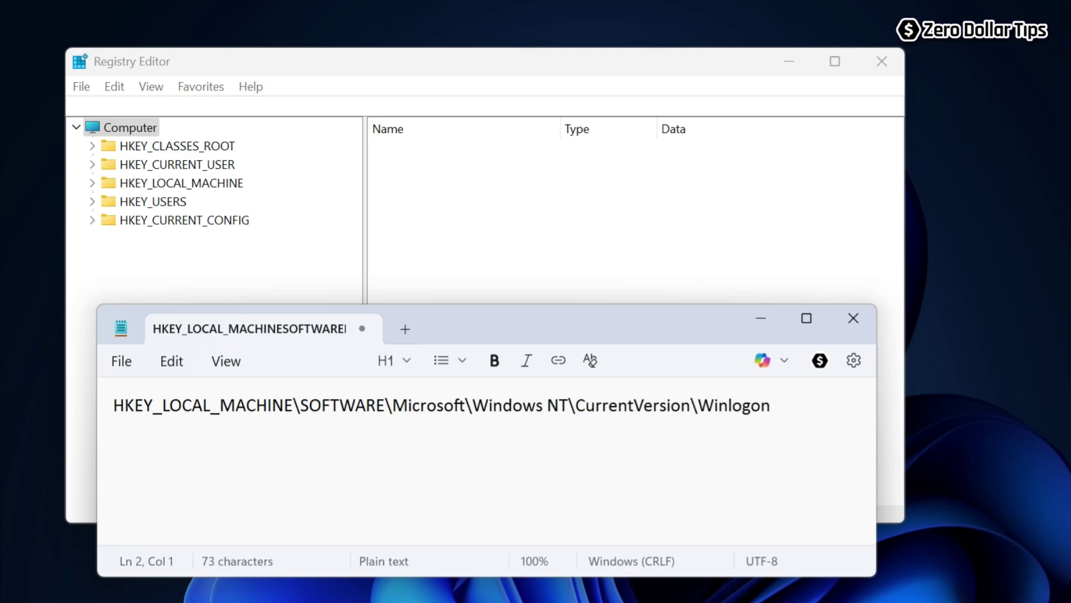
pyautogui.moveTo(813, 406); pyautogui.dragTo(179, 418)
pyautogui.rightClick(192, 409)
pyautogui.click(261, 107)
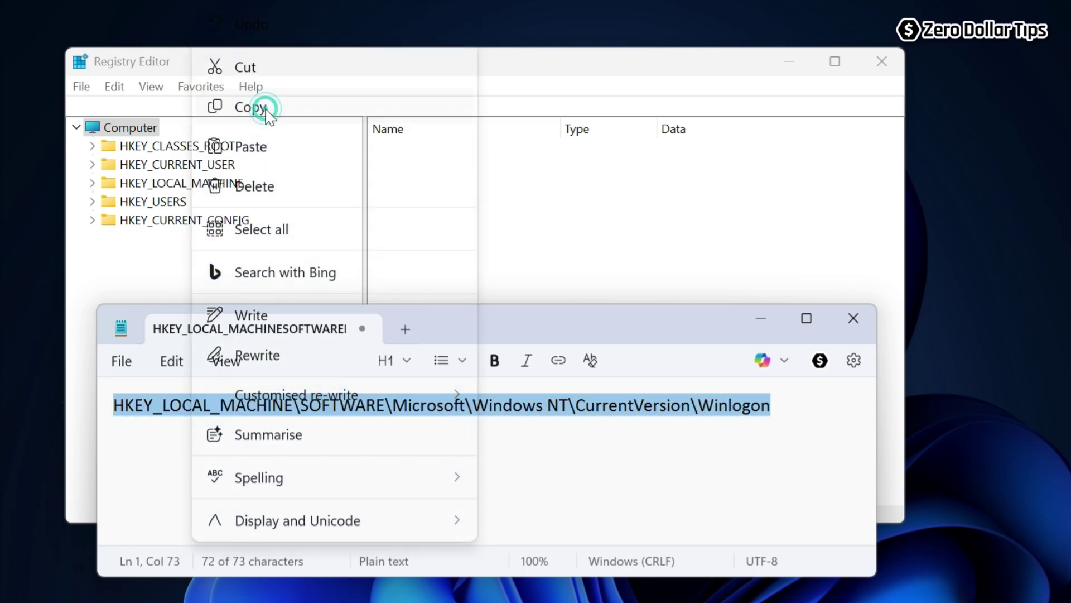
# Paste the Winlogon path into the address bar and jump to that key.
pyautogui.click(763, 318)
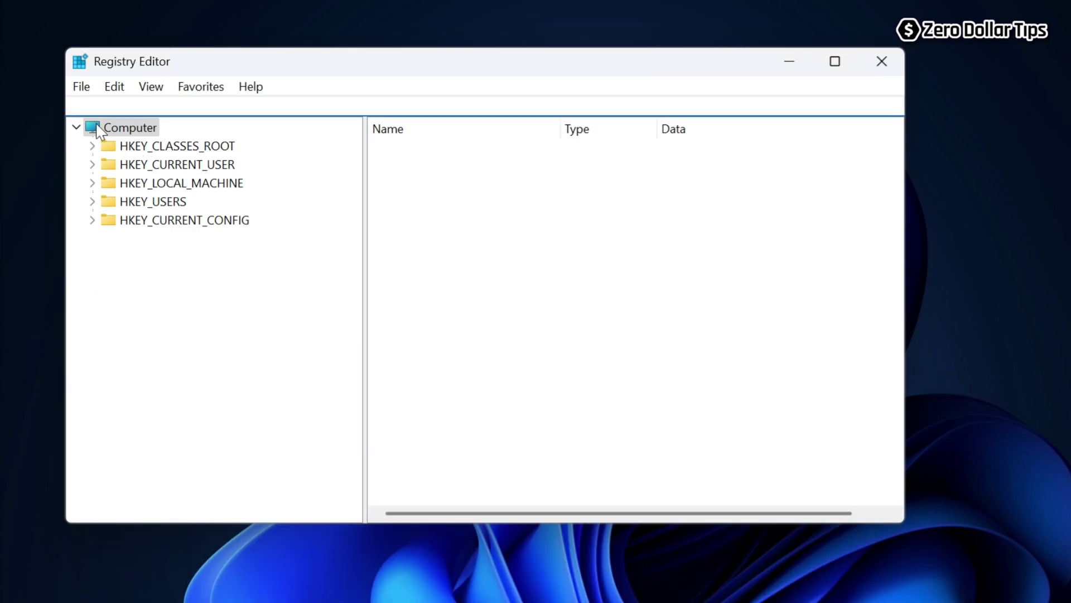
pyautogui.rightClick(86, 106)
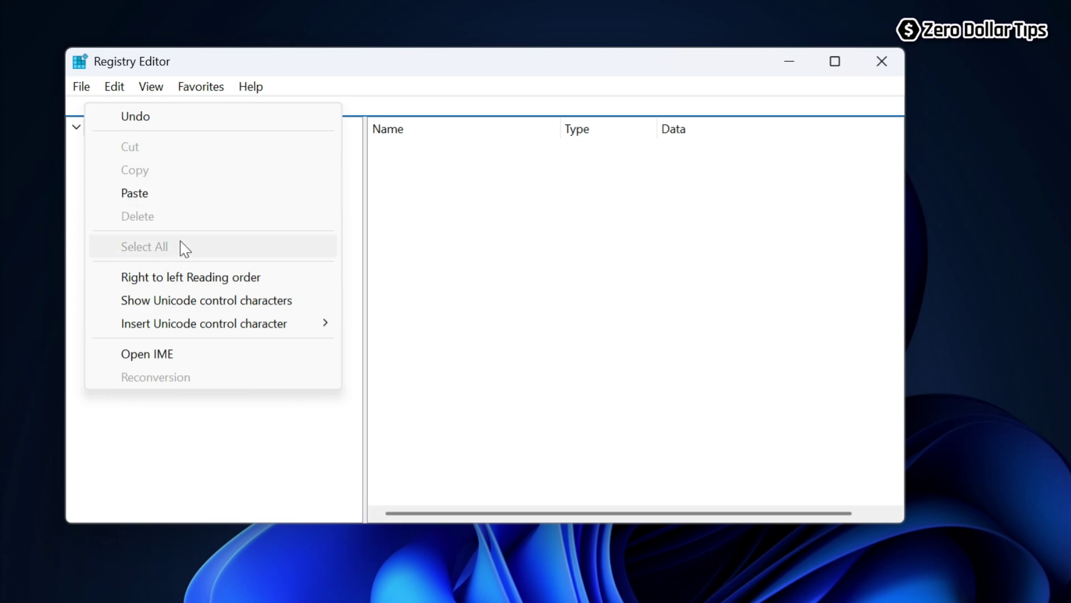
pyautogui.click(177, 193)
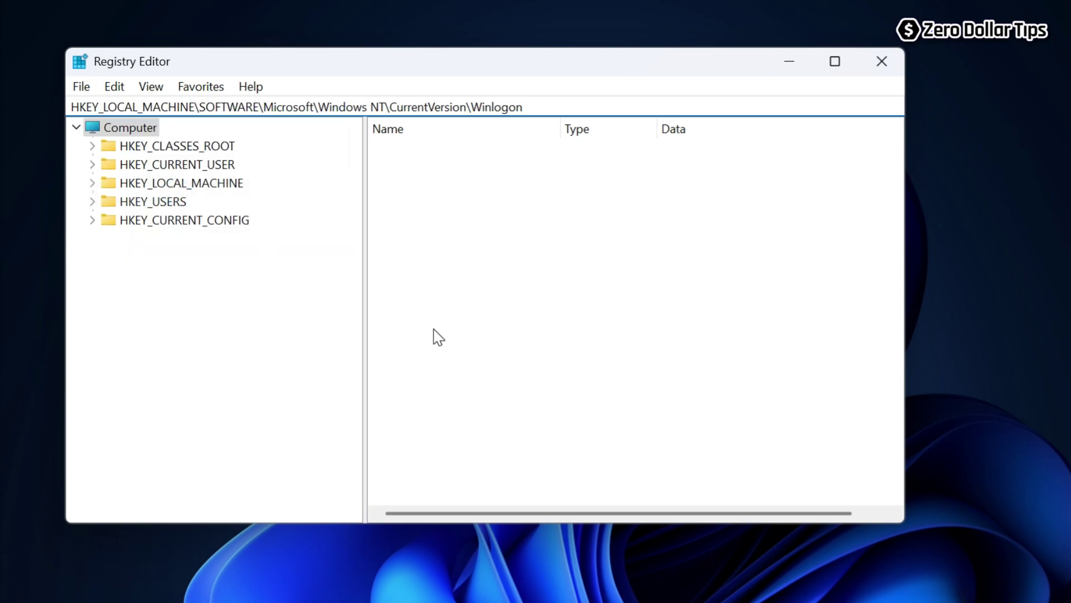
pyautogui.press('Return')
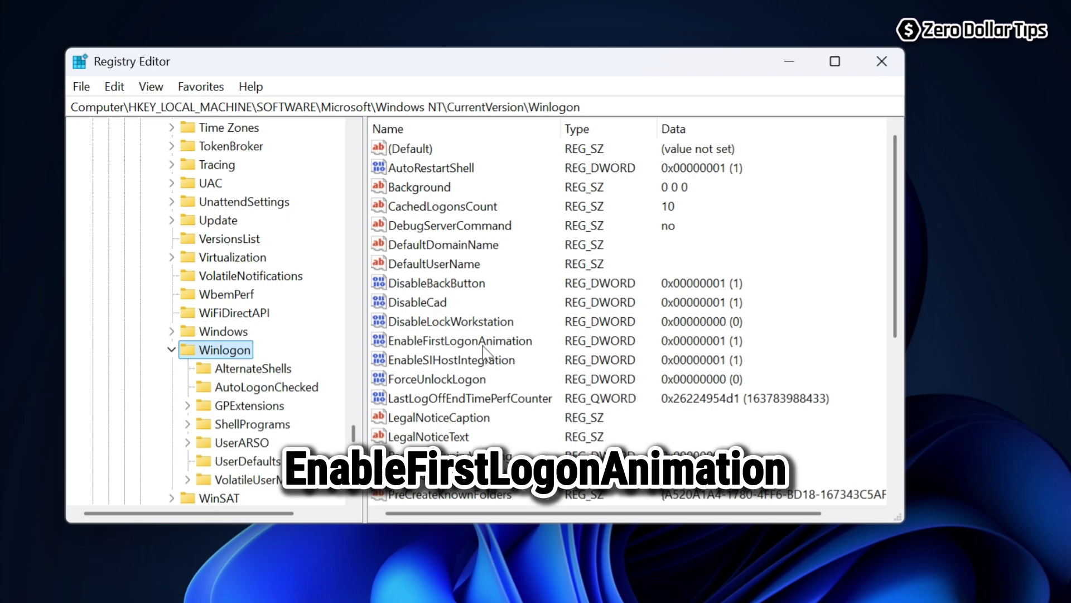
# Change EnableFirstLogonAnimation's value data from 1 to 0 and confirm.
pyautogui.click(434, 340)
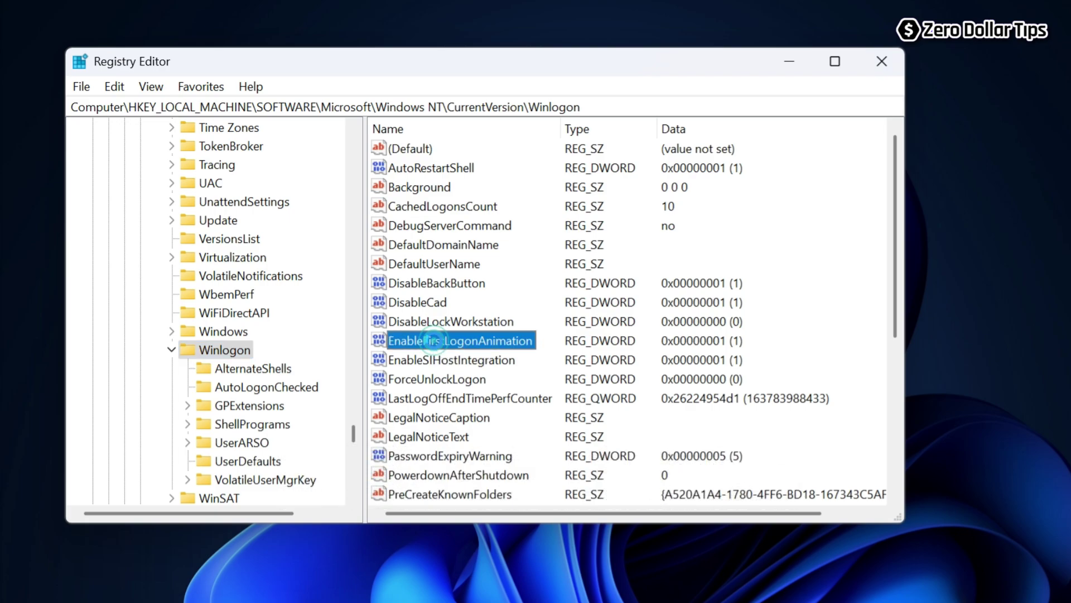
pyautogui.doubleClick(433, 340)
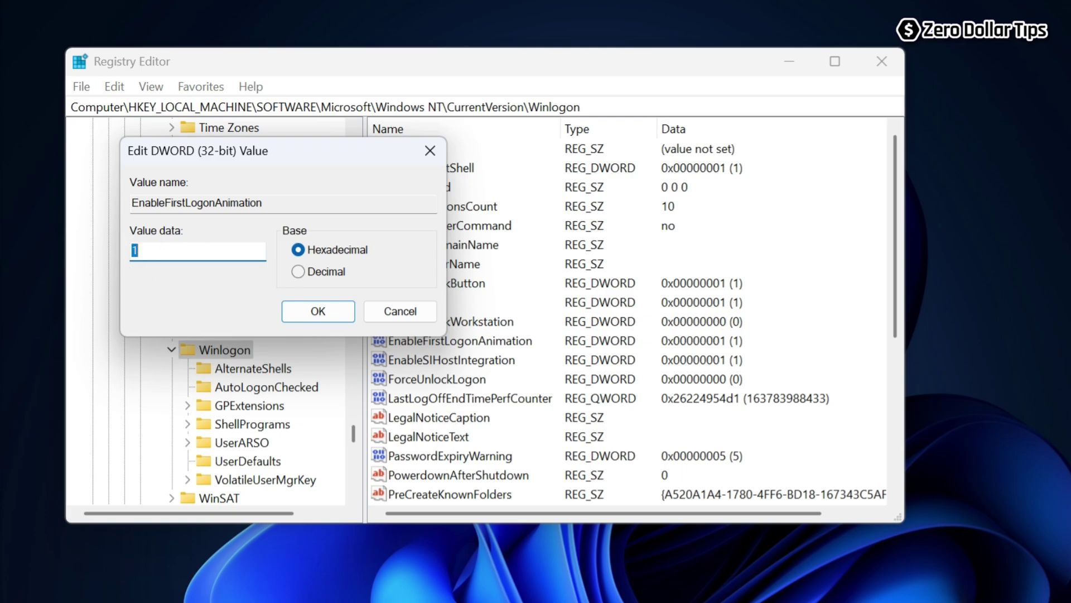
pyautogui.write('0')
pyautogui.click(313, 310)
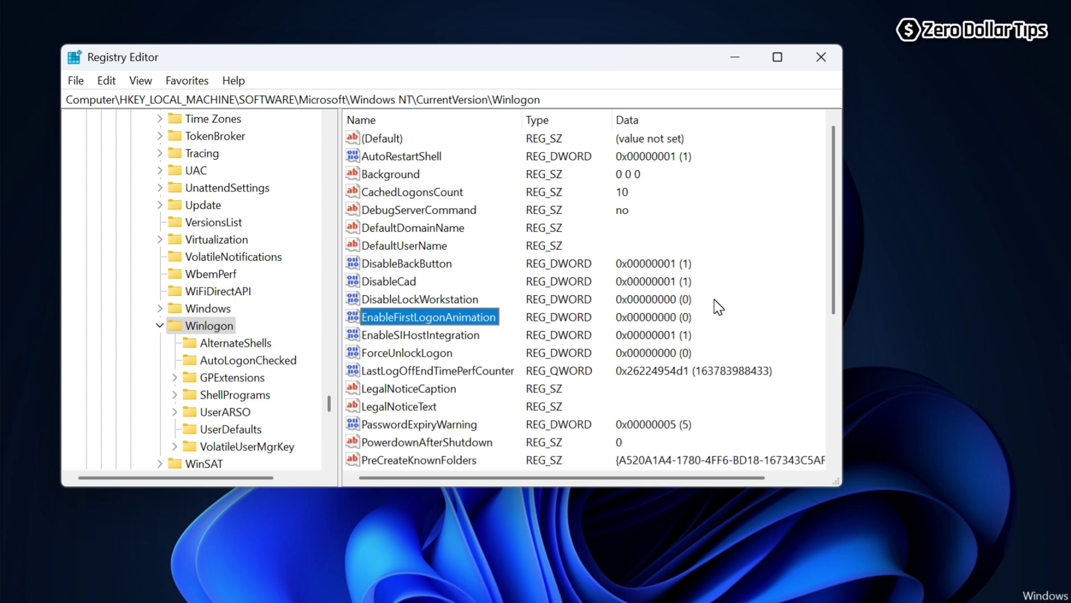
# Open the value pane's New menu, then dismiss it without adding anything.
pyautogui.rightClick(764, 225)
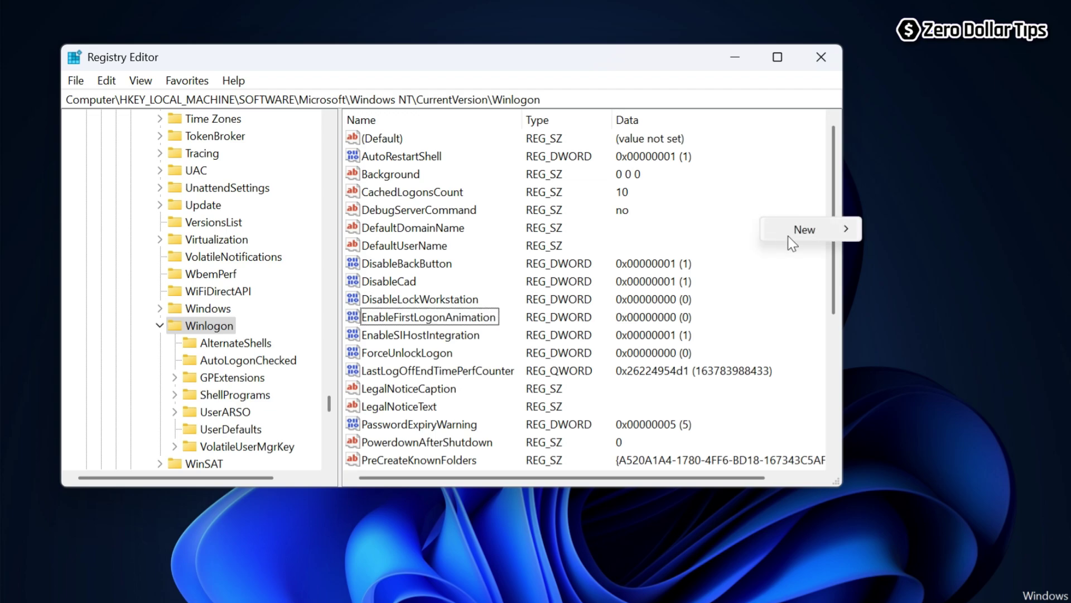
pyautogui.moveTo(799, 232)
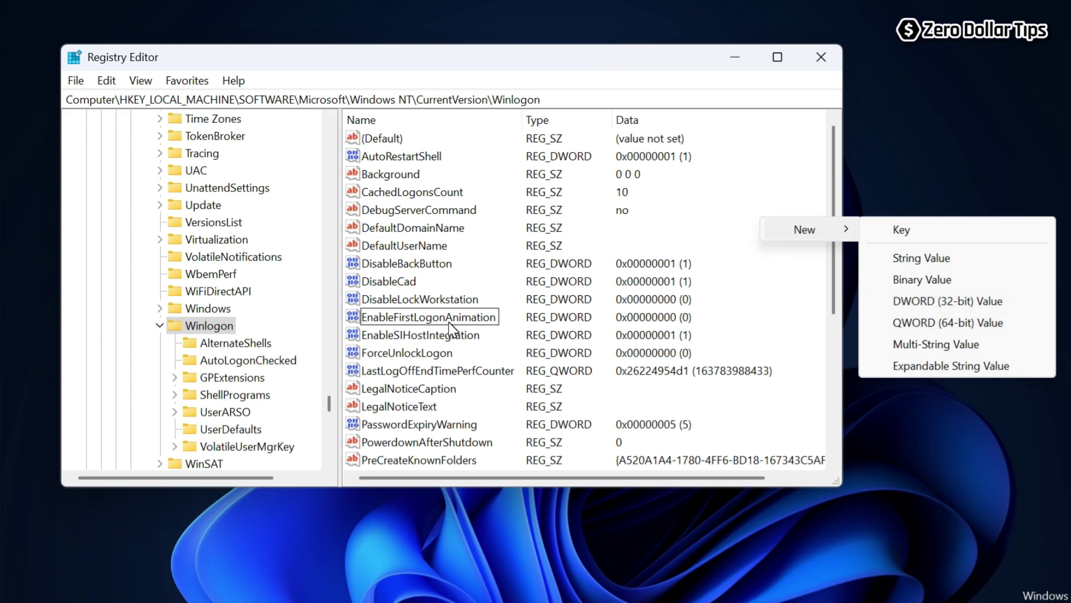
pyautogui.click(724, 211)
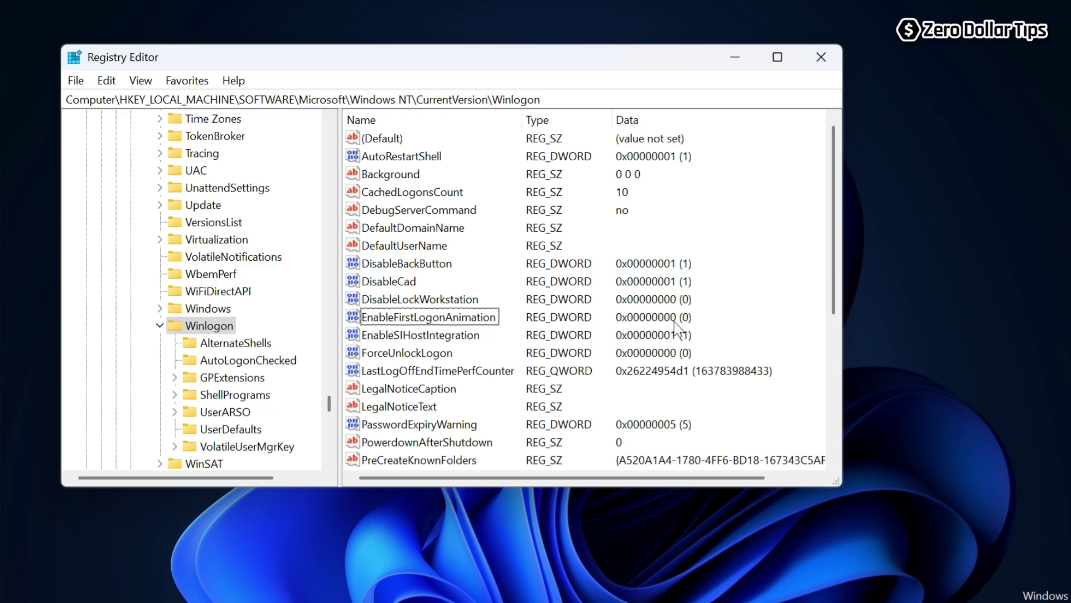
# Close Registry Editor and choose Restart from the Start menu's power options.
pyautogui.click(823, 62)
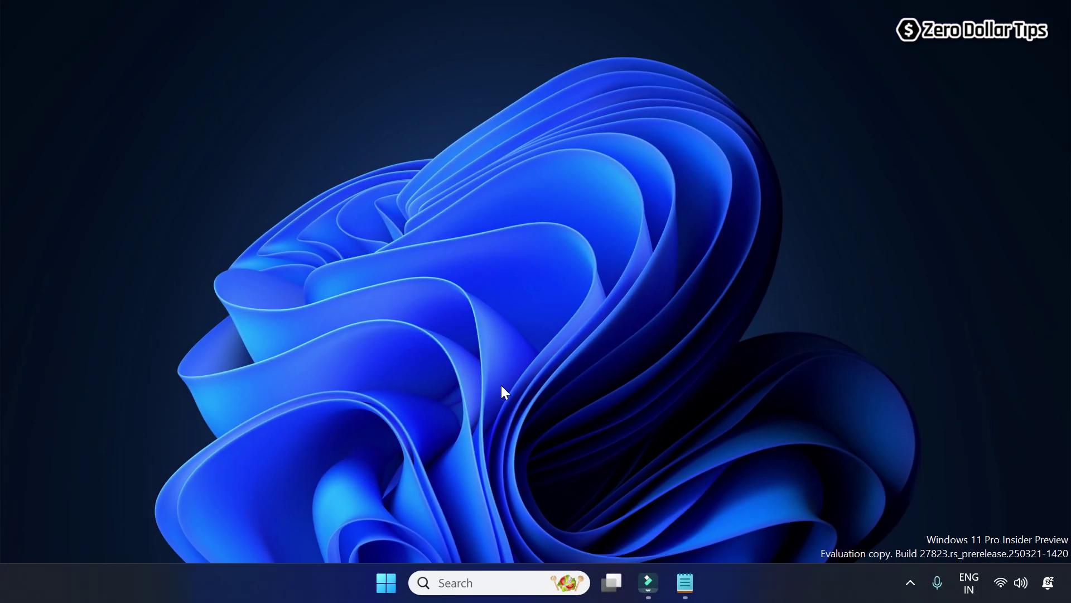
pyautogui.click(386, 584)
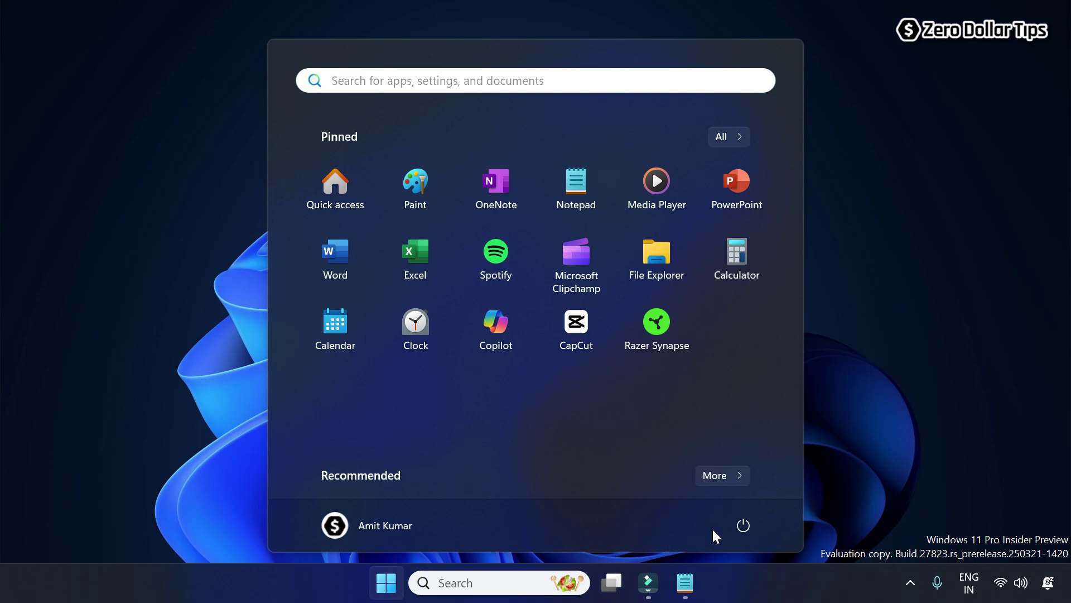
pyautogui.click(746, 525)
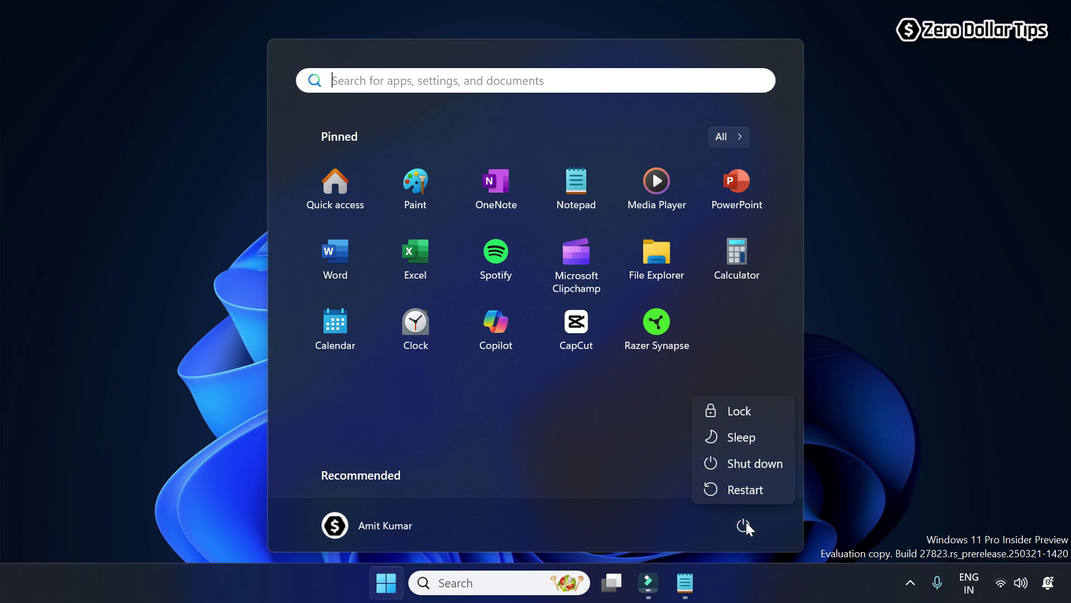
pyautogui.click(769, 487)
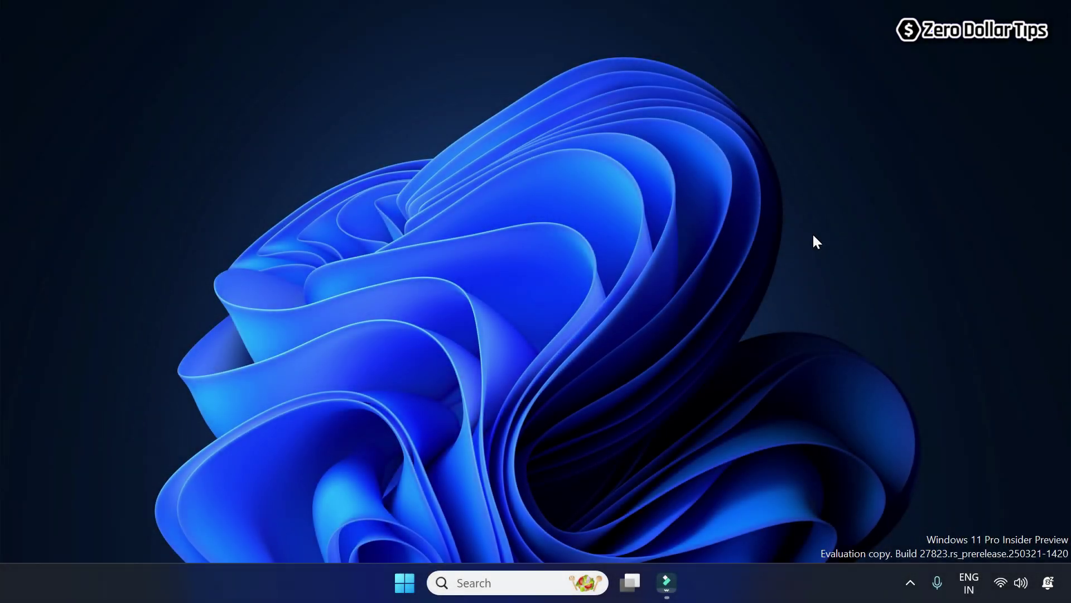